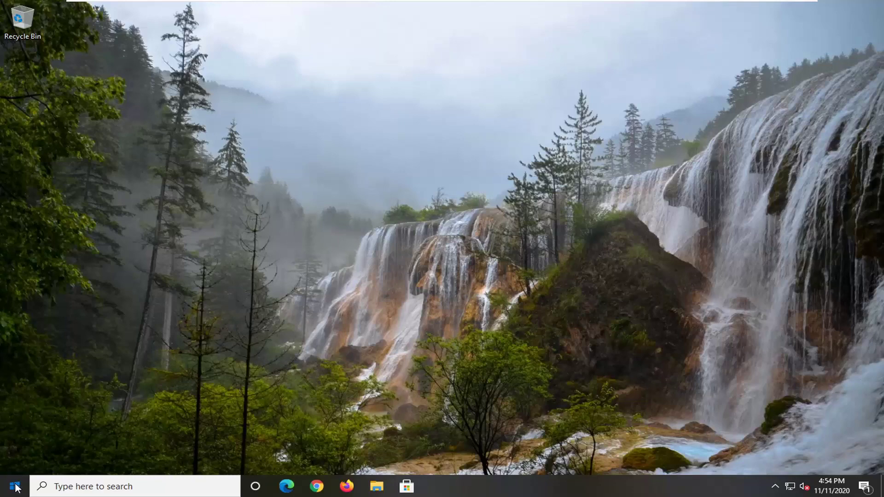
# Search the Start menu for 'services' and launch the Services console
pyautogui.click(15, 487)
pyautogui.write('ser')
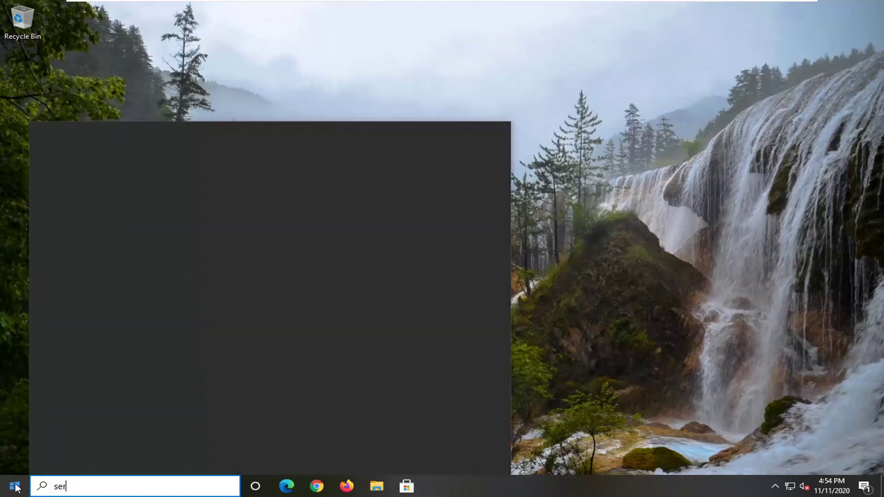
pyautogui.write('vices')
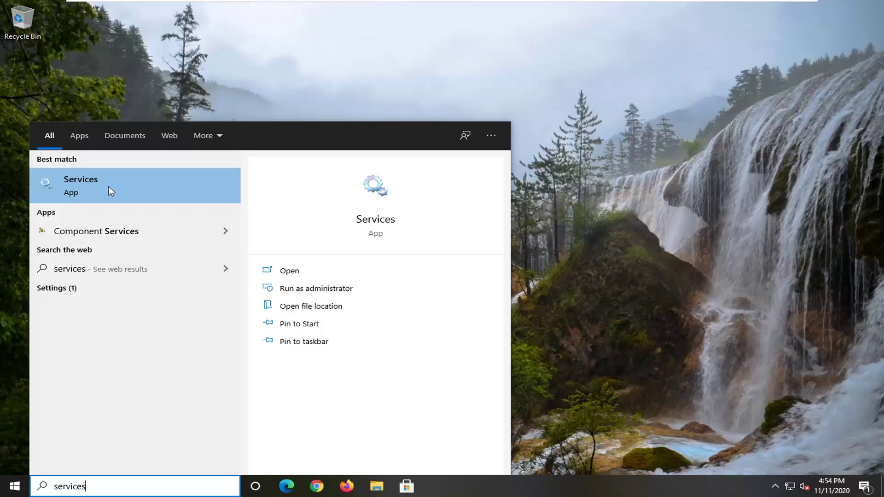
pyautogui.click(88, 187)
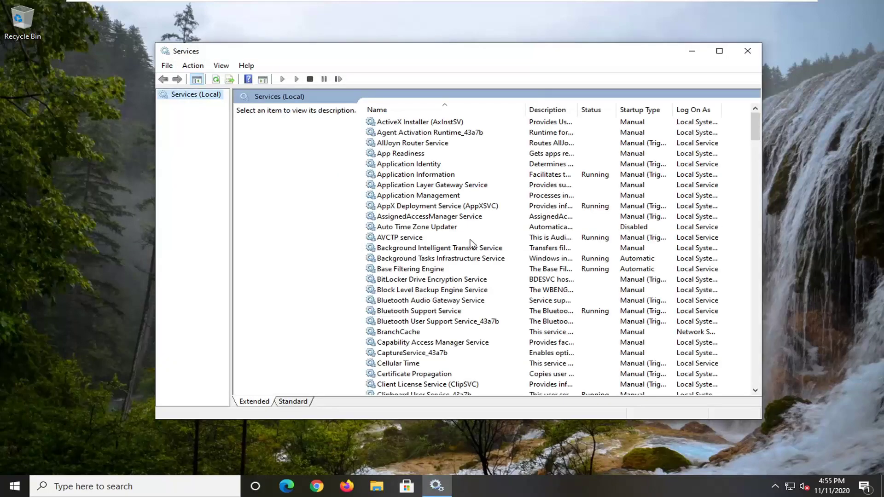
# Change the Network Connection Broker service's startup type to Automatic and apply it
pyautogui.scroll(-7, 446, 295)
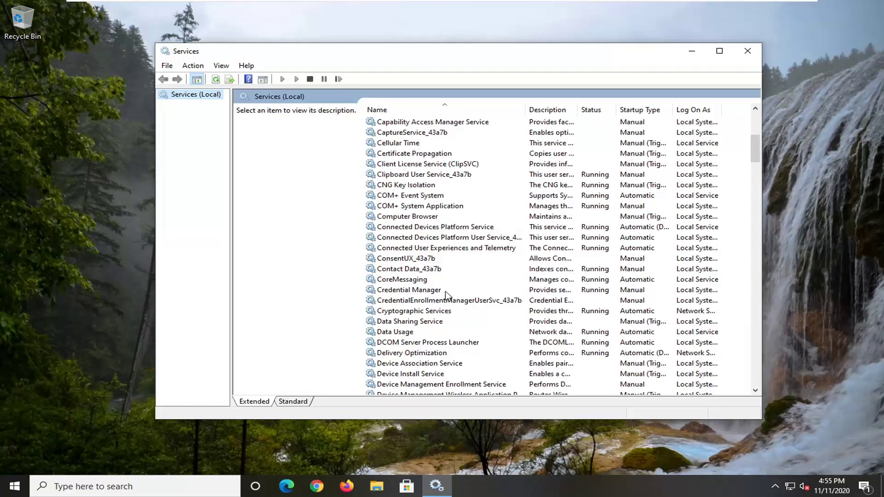
pyautogui.scroll(-20, 445, 295)
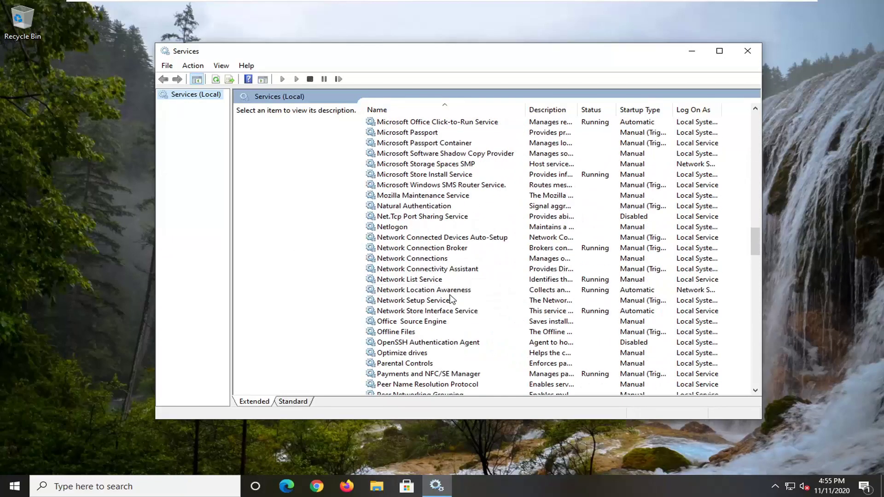
pyautogui.click(414, 248)
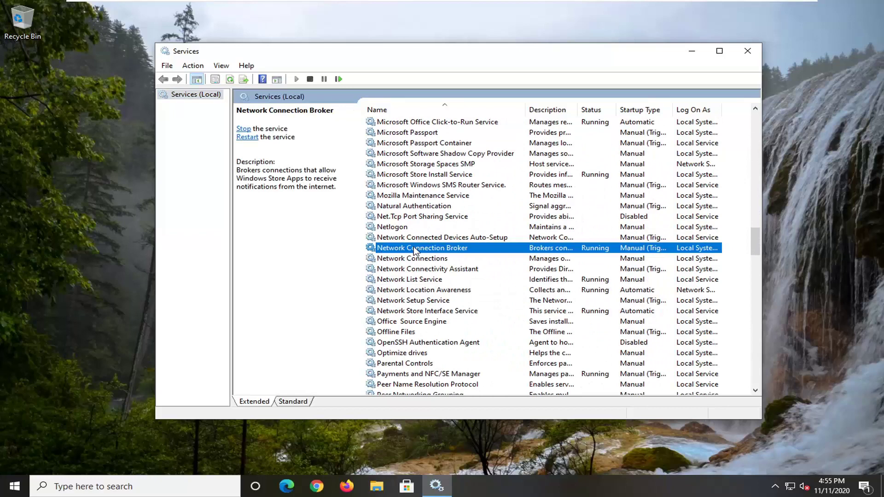
pyautogui.doubleClick(416, 248)
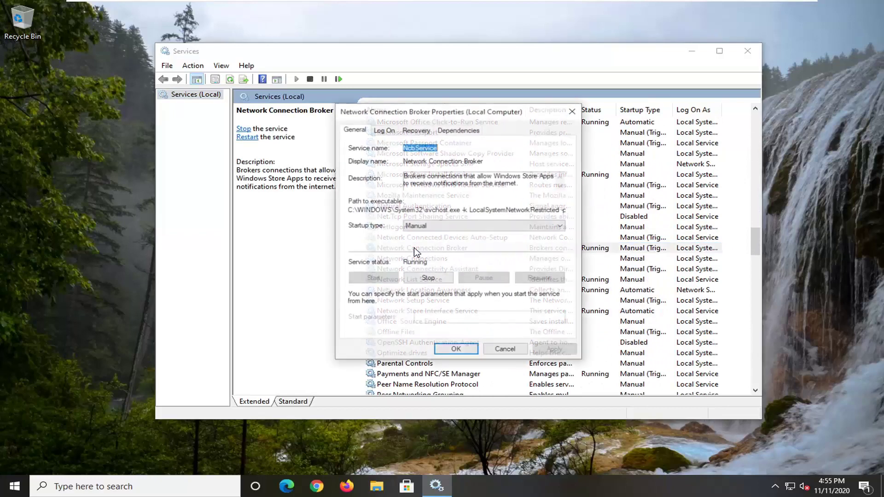
pyautogui.click(452, 228)
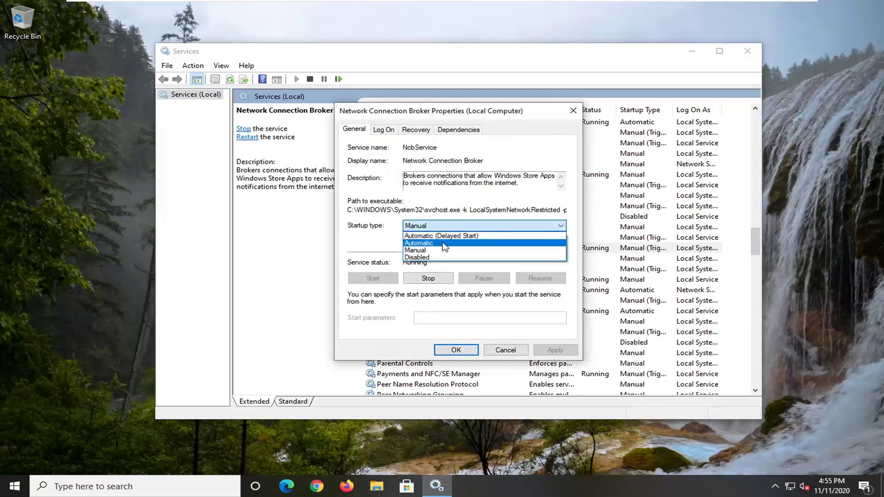
pyautogui.click(444, 243)
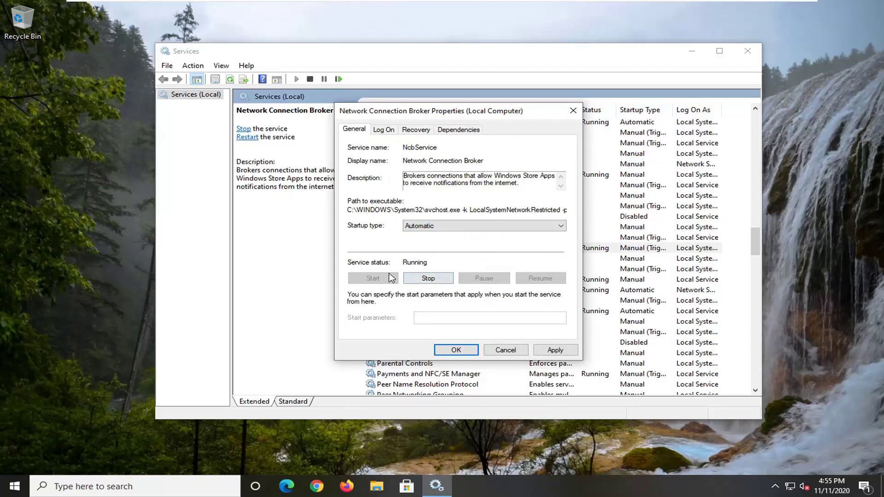
pyautogui.click(550, 350)
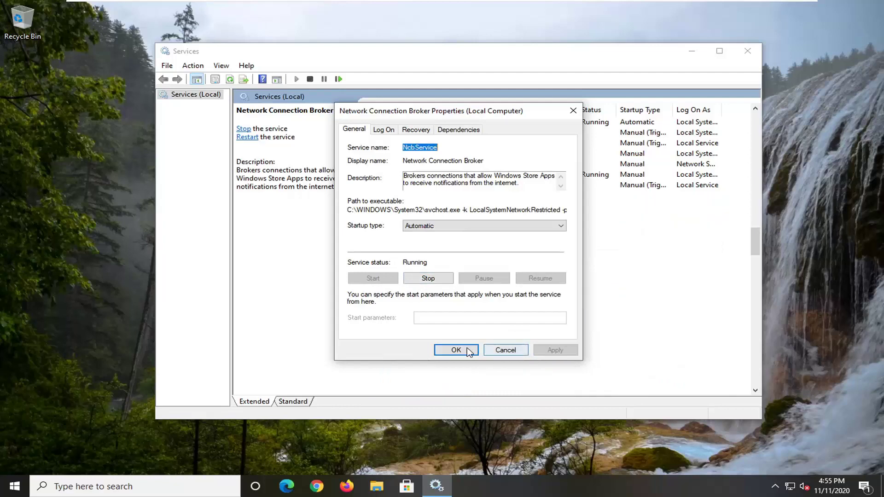
pyautogui.click(469, 351)
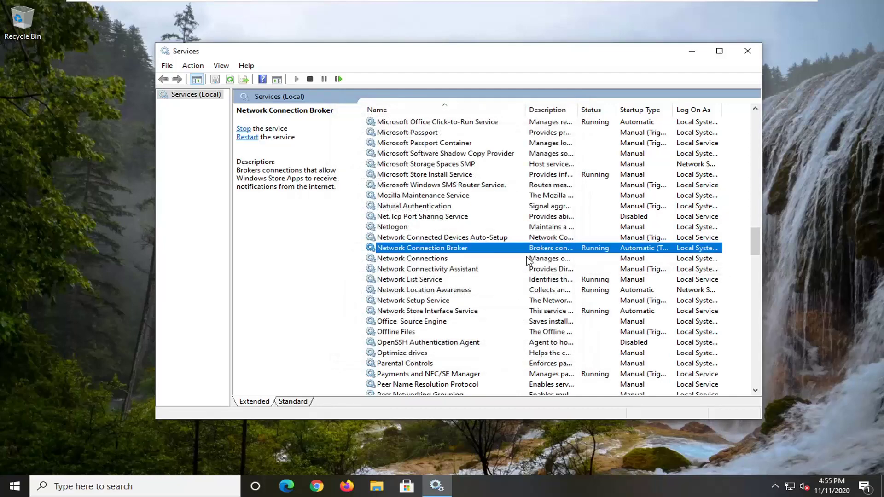
pyautogui.scroll(-9, 524, 276)
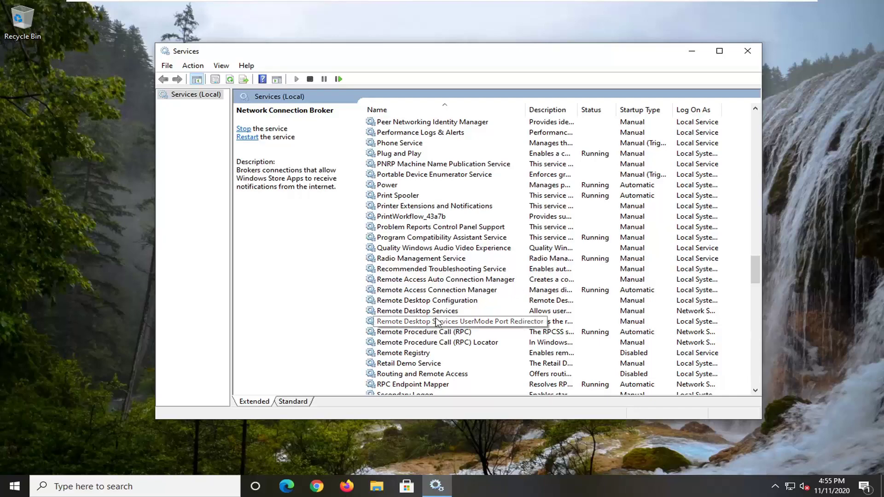
pyautogui.doubleClick(404, 332)
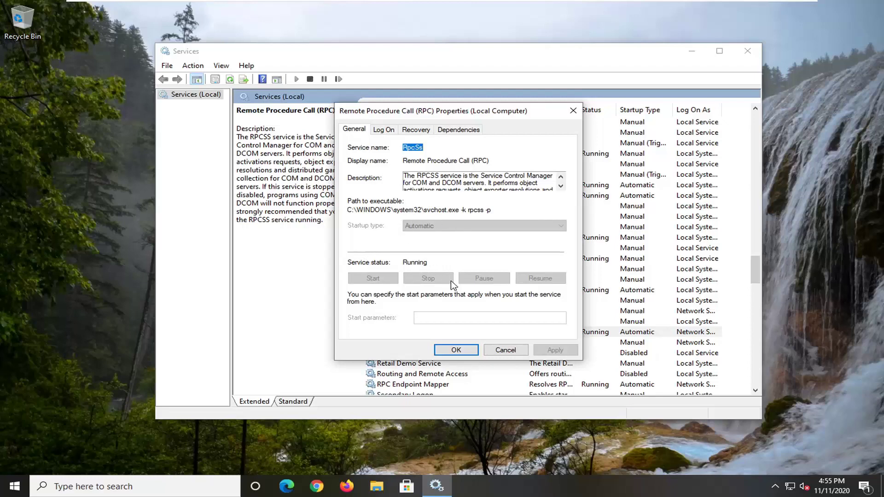
pyautogui.click(451, 350)
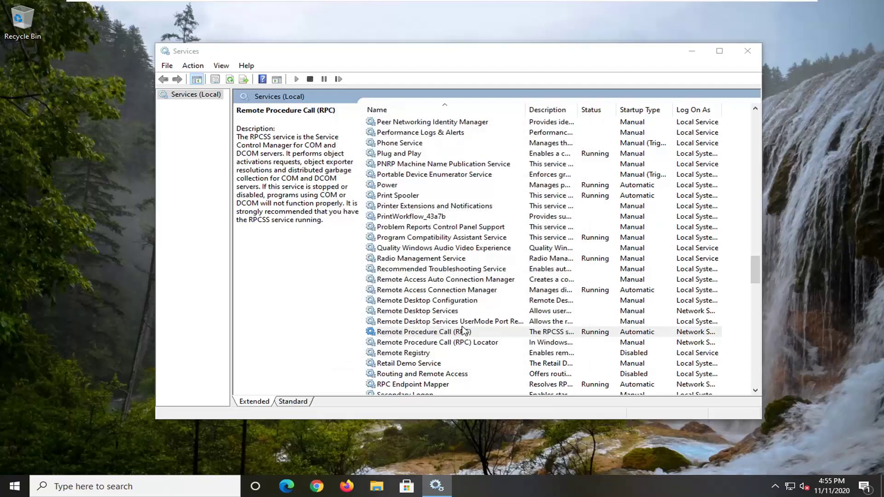
pyautogui.scroll(-6, 506, 274)
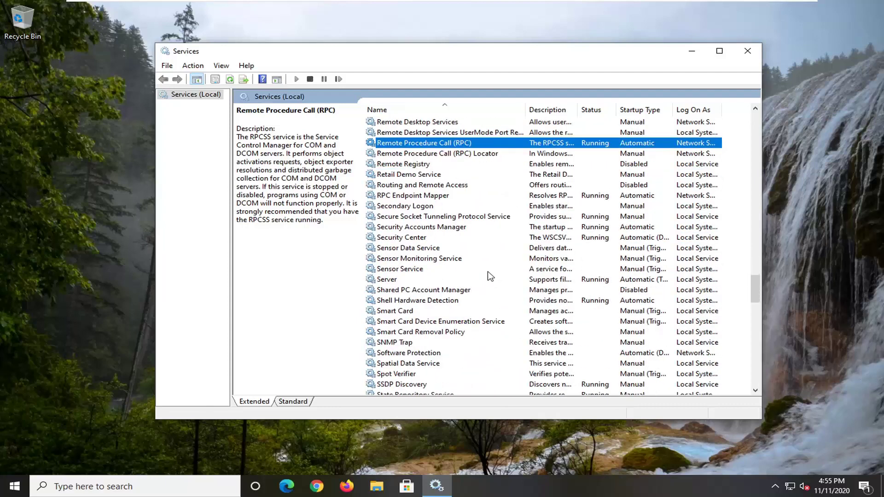
pyautogui.scroll(-4, 488, 275)
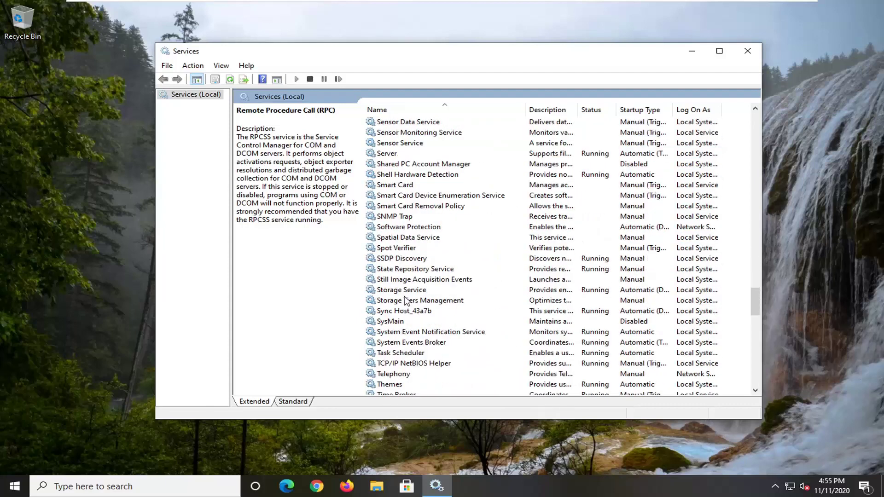
# Change the TCP/IP NetBIOS Helper service's startup type to Automatic and apply it
pyautogui.scroll(-2, 419, 290)
pyautogui.click(415, 300)
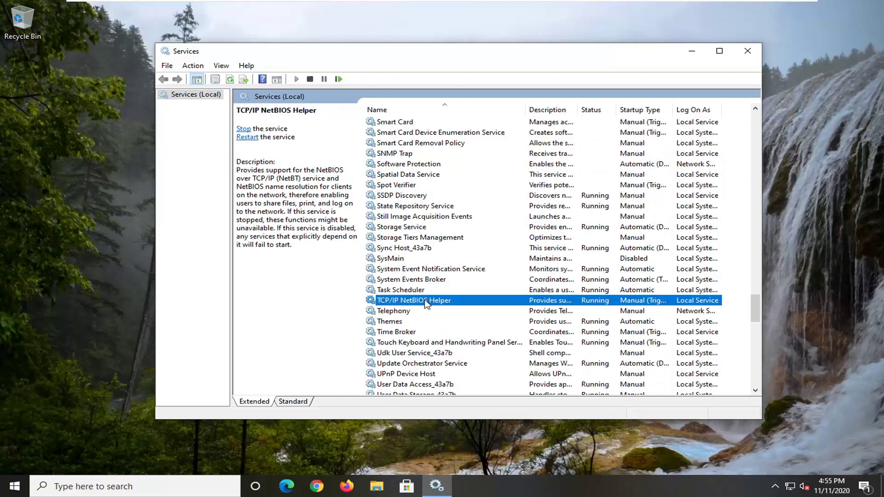
pyautogui.doubleClick(440, 302)
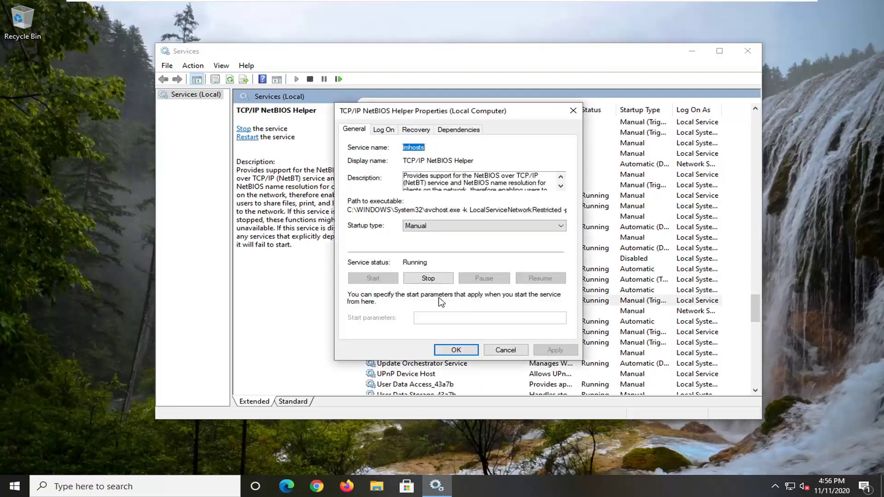
pyautogui.click(435, 225)
pyautogui.click(426, 244)
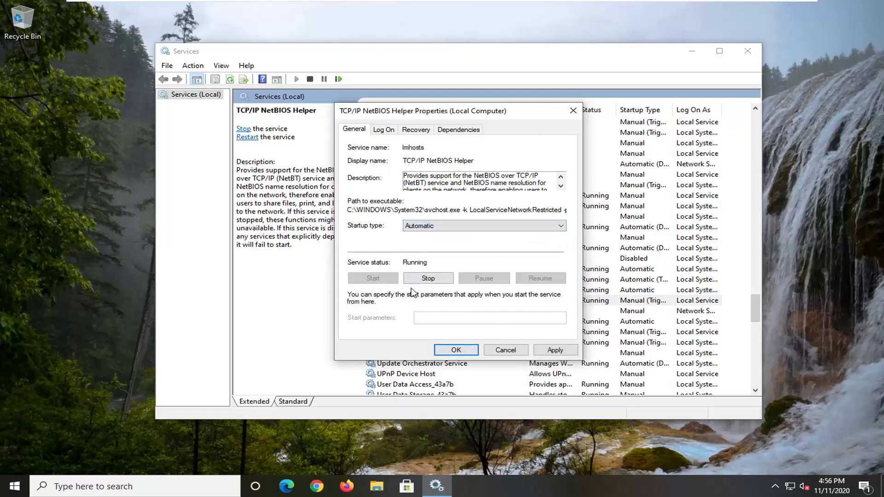
pyautogui.click(552, 350)
pyautogui.click(450, 351)
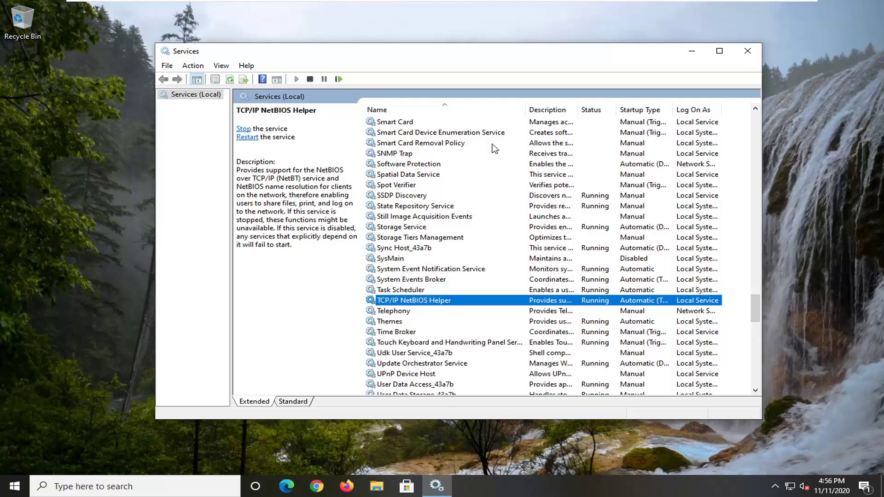
# Launch Command Prompt as administrator from a Start search for 'cmd', approving the UAC prompt
pyautogui.click(747, 53)
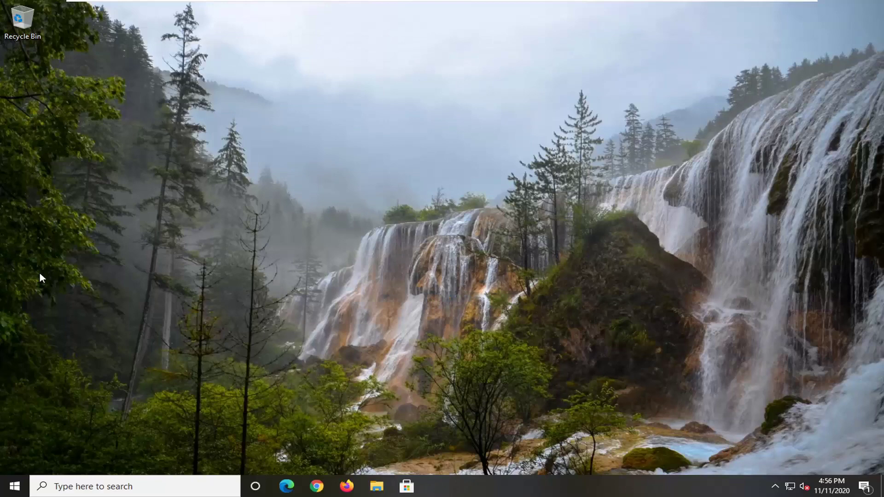
pyautogui.click(14, 486)
pyautogui.write('cmd')
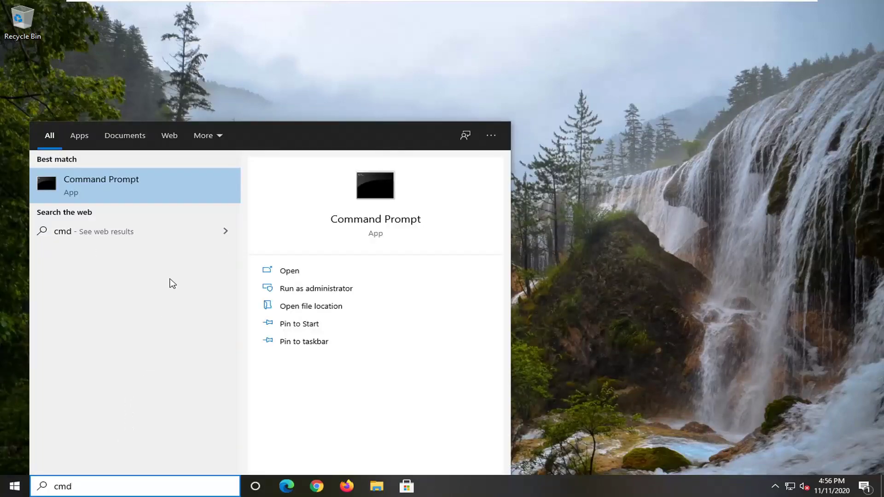
pyautogui.rightClick(123, 181)
pyautogui.click(171, 199)
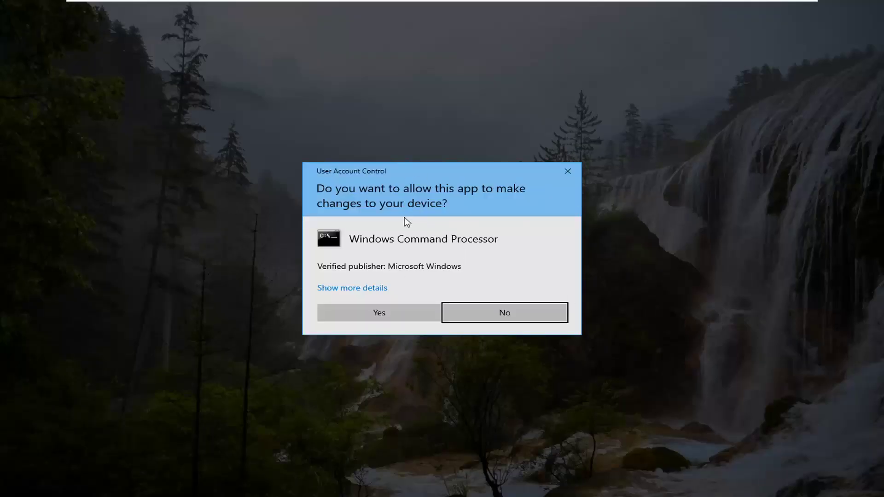
pyautogui.click(379, 313)
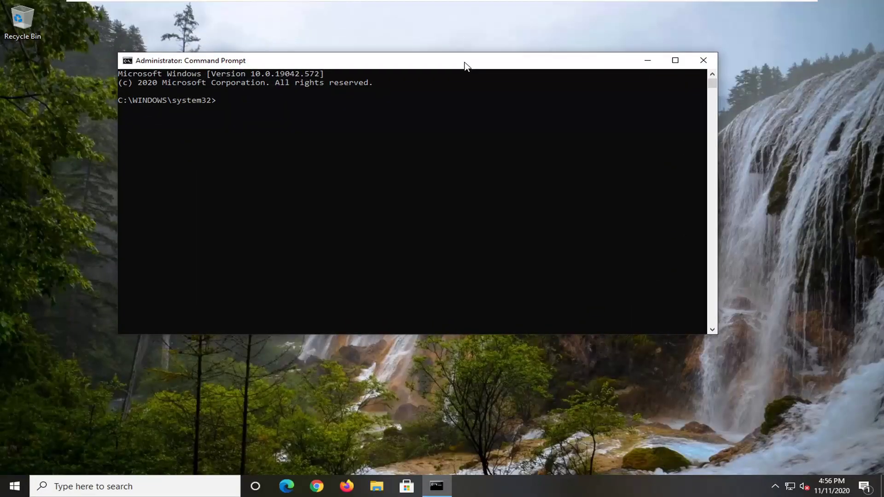
# Run 'sfc /scannow' in the elevated Command Prompt
pyautogui.write('sfc /scannow')
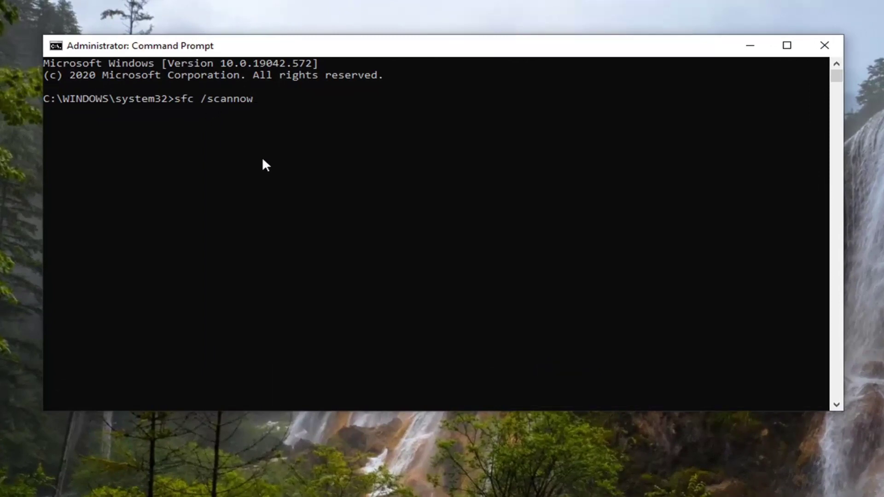
pyautogui.press('Return')
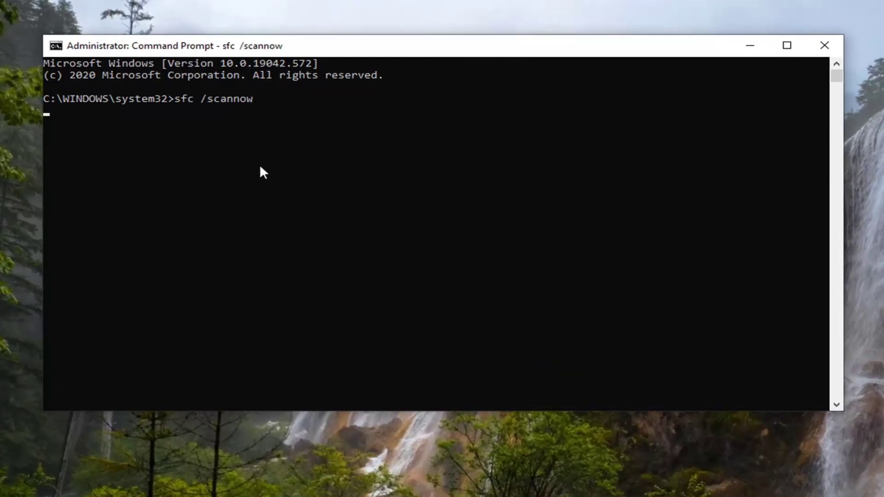